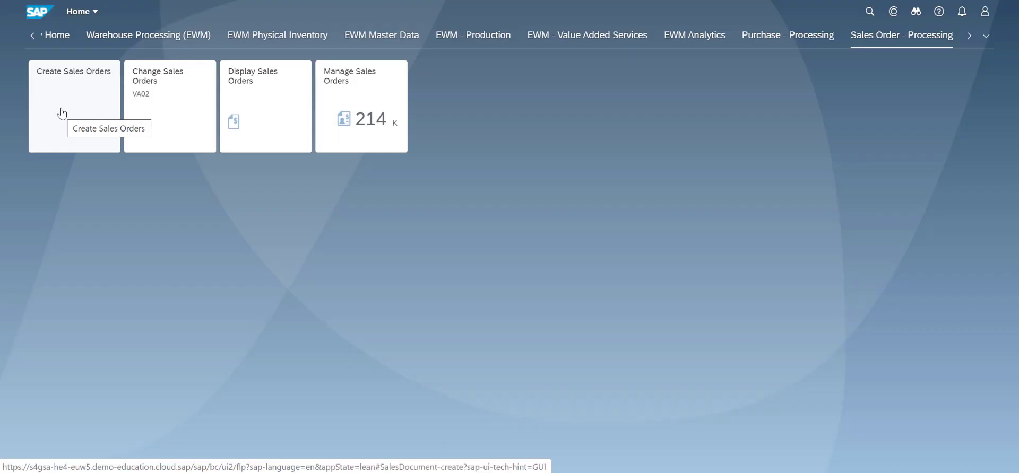
Start a new standard sales order with ESA Sports as the sold-to party and fill in the customer reference.
{"action": "left_click", "coordinate": [63, 112]}
{"action": "left_click", "coordinate": [905, 461]}
{"action": "type", "text": "US"}
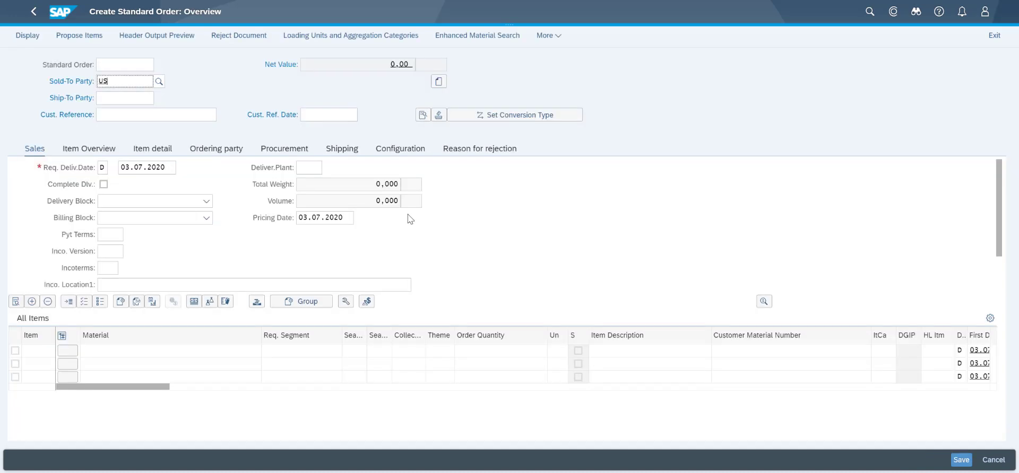
{"action": "type", "text": "CU-L-50"}
{"action": "key", "text": "Tab"}
{"action": "key", "text": "Tab"}
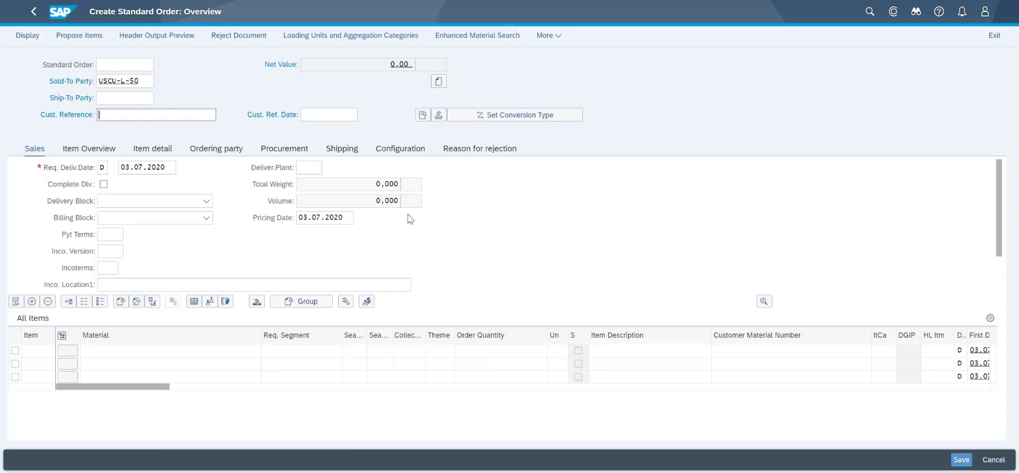
{"action": "type", "text": "Trond"}
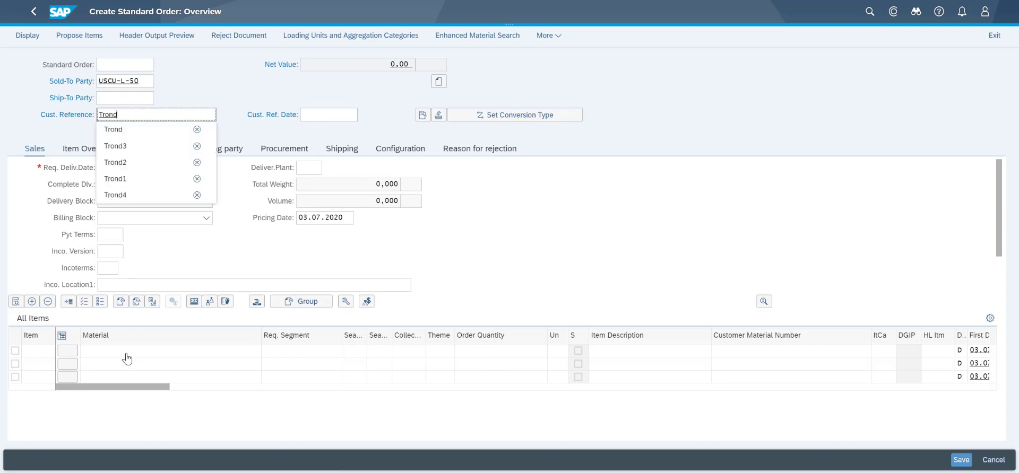
Add material EWM-A70 with an order quantity of 1 as the first item and save the sales order.
{"action": "left_click", "coordinate": [128, 359]}
{"action": "type", "text": "EW"}
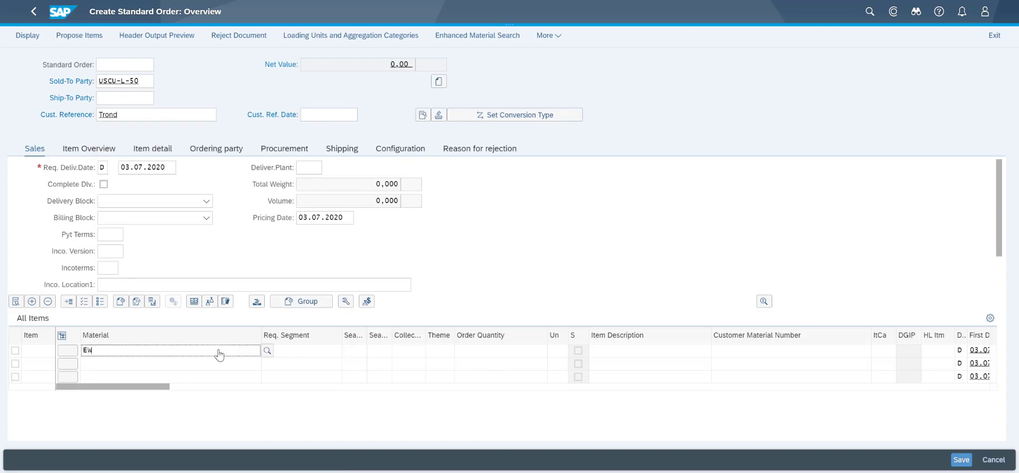
{"action": "type", "text": "M-A70"}
{"action": "key", "text": "Tab"}
{"action": "key", "text": "Tab"}
{"action": "key", "text": "Tab"}
{"action": "key", "text": "Tab"}
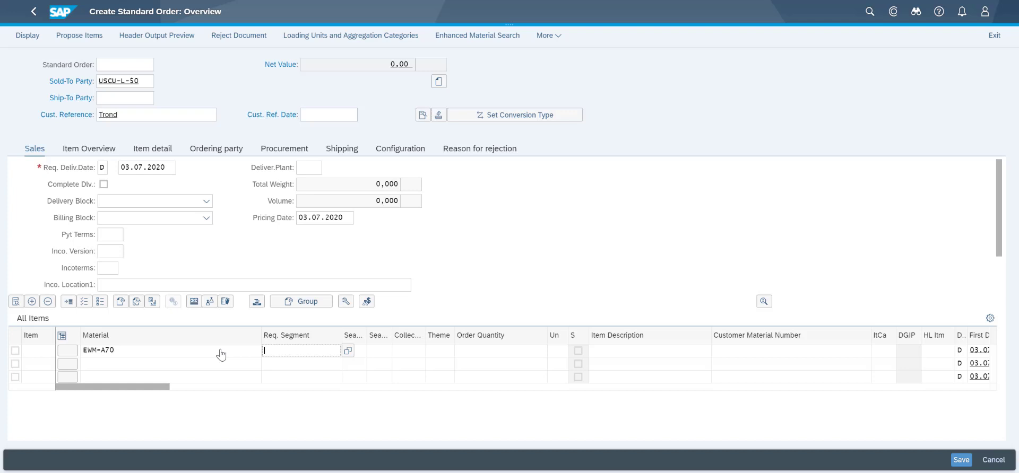
{"action": "key", "text": "Tab"}
{"action": "key", "text": "Tab"}
{"action": "type", "text": "1"}
{"action": "key", "text": "Return"}
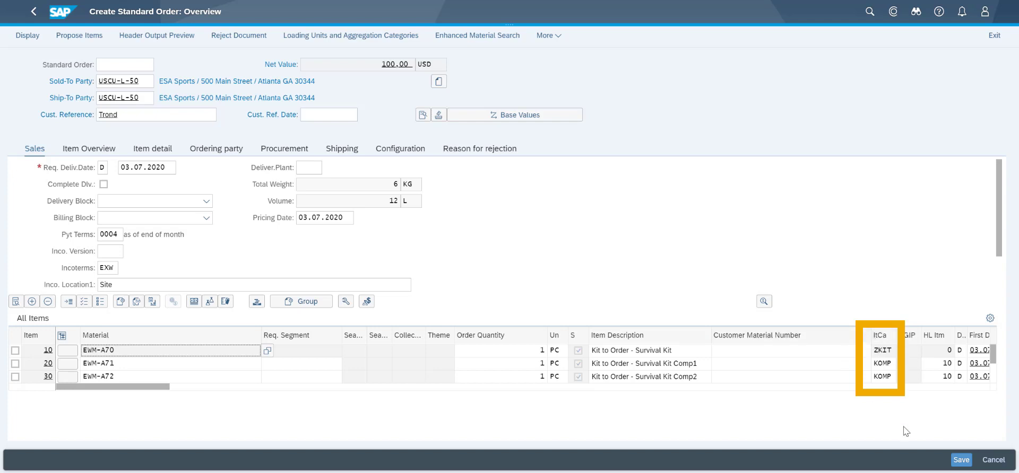
{"action": "left_click", "coordinate": [962, 460]}
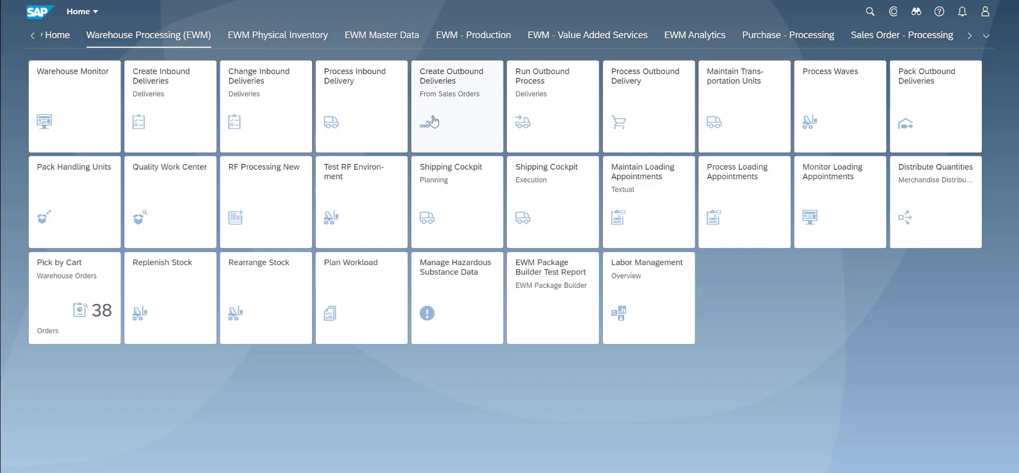
Create the outbound delivery for the new sales order and display its creation log.
{"action": "left_click", "coordinate": [451, 124]}
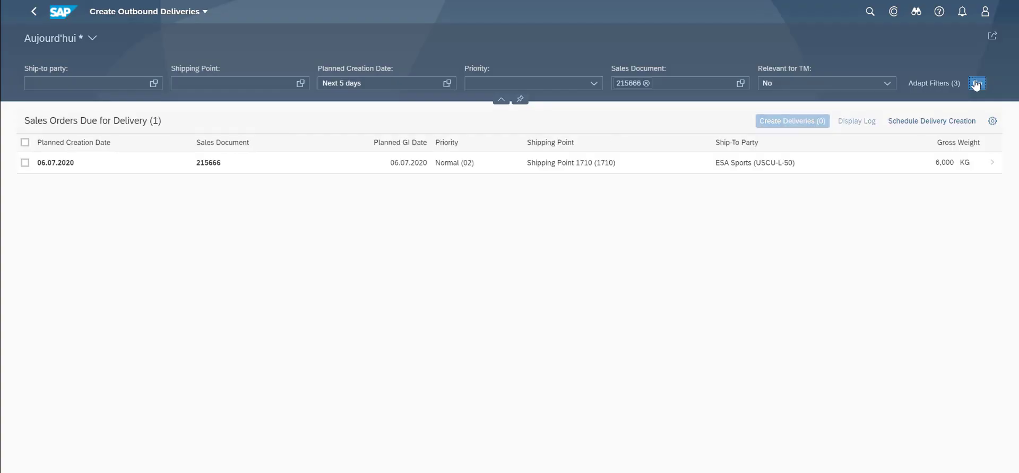
{"action": "left_click", "coordinate": [25, 163]}
{"action": "left_click", "coordinate": [770, 121]}
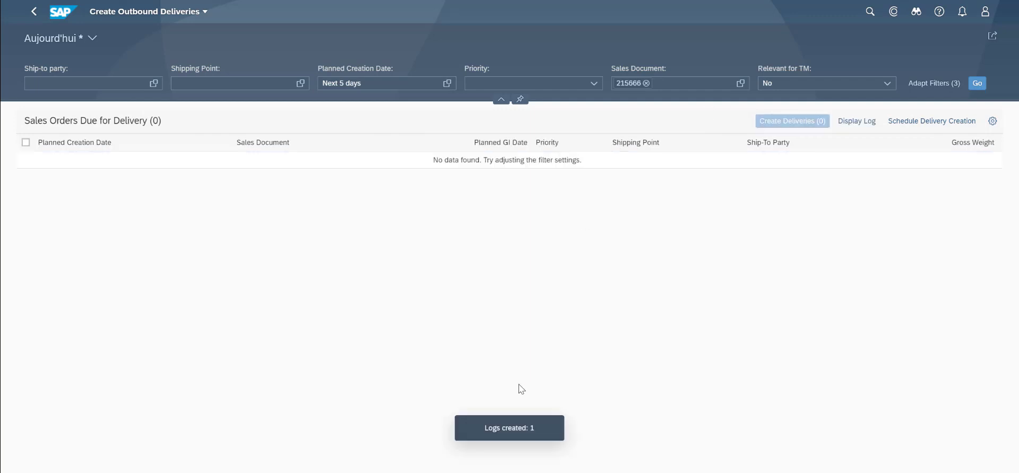
{"action": "left_click", "coordinate": [858, 123]}
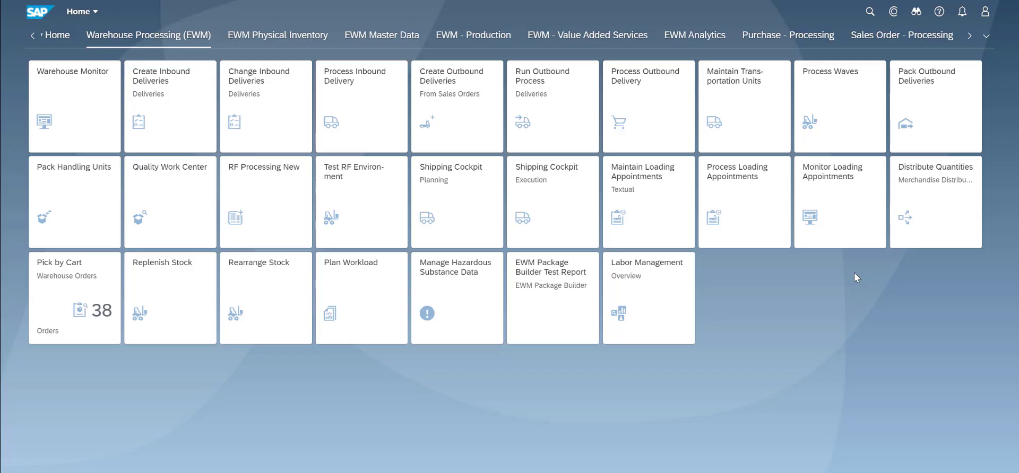
Find the new outbound delivery order in warehouse EWM1 by its Logistics Execution Delivery number.
{"action": "left_click", "coordinate": [662, 110]}
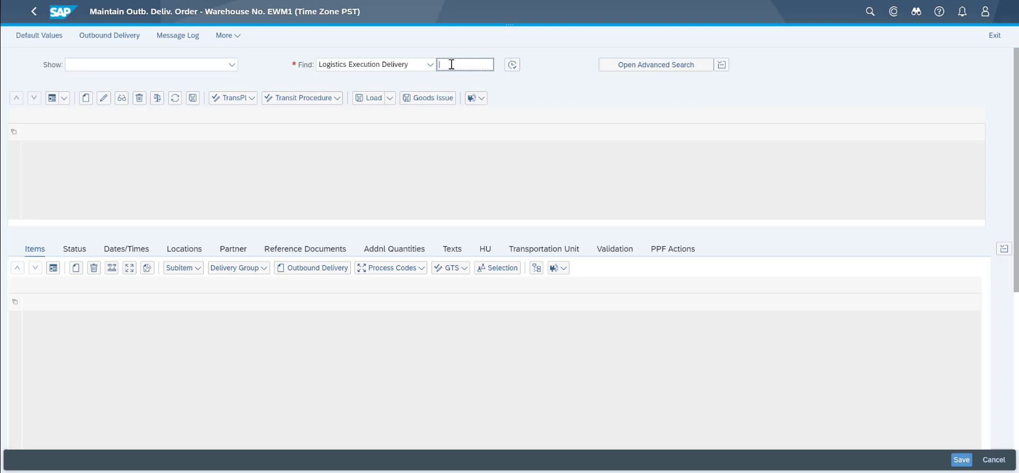
{"action": "type", "text": "80181944"}
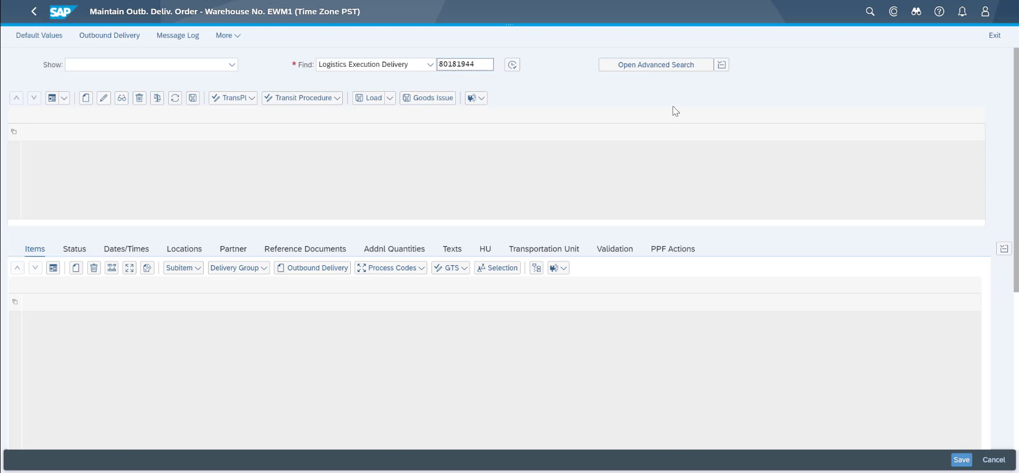
{"action": "left_click", "coordinate": [513, 64]}
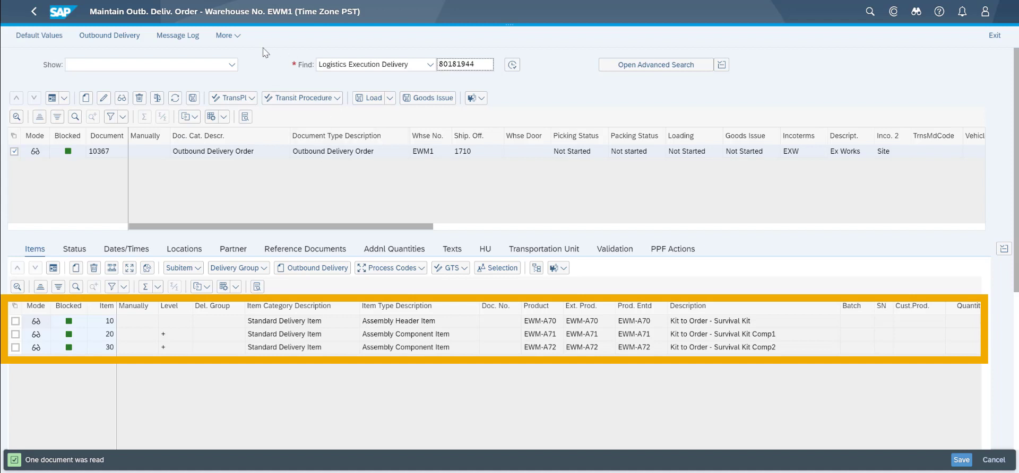
Create and save the warehouse tasks for components EWM-A71 and EWM-A72 as a follow-on function of the outbound delivery order.
{"action": "left_click", "coordinate": [226, 42]}
{"action": "mouse_move", "coordinate": [226, 53]}
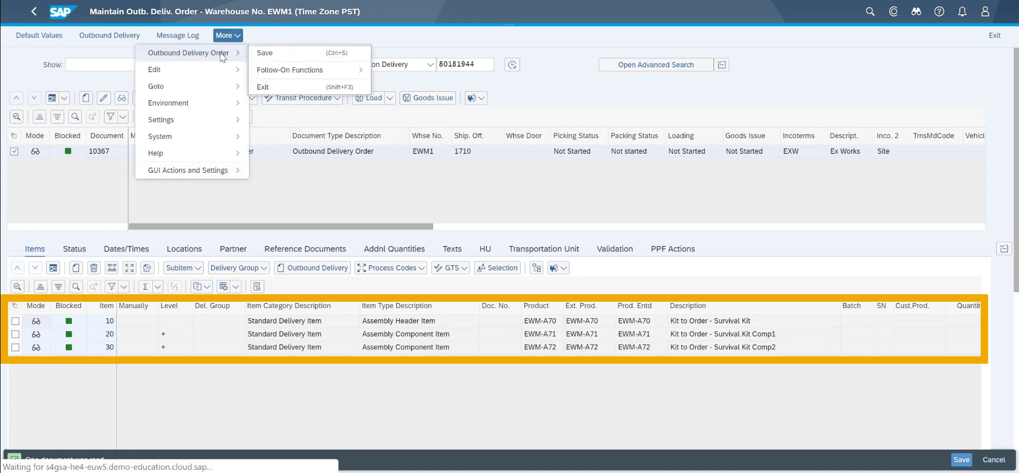
{"action": "mouse_move", "coordinate": [289, 72]}
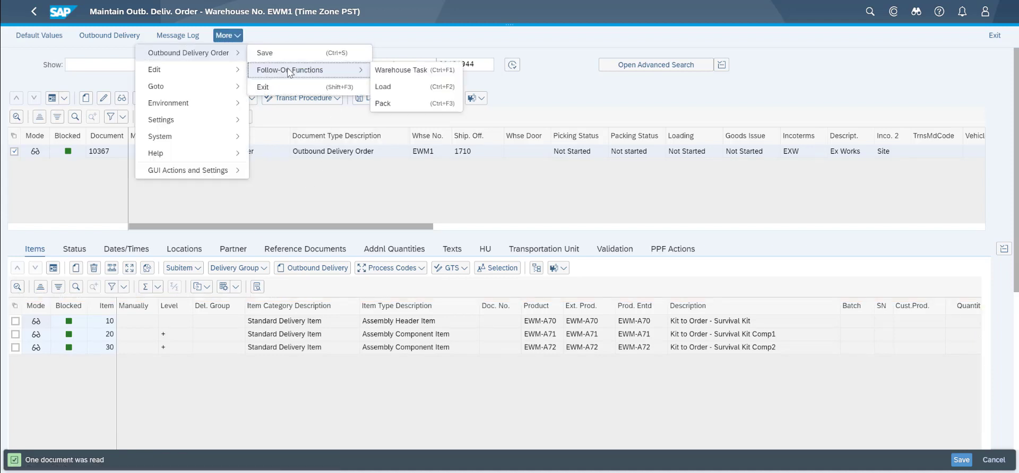
{"action": "left_click", "coordinate": [401, 69]}
{"action": "left_click", "coordinate": [14, 155]}
{"action": "left_click", "coordinate": [31, 173]}
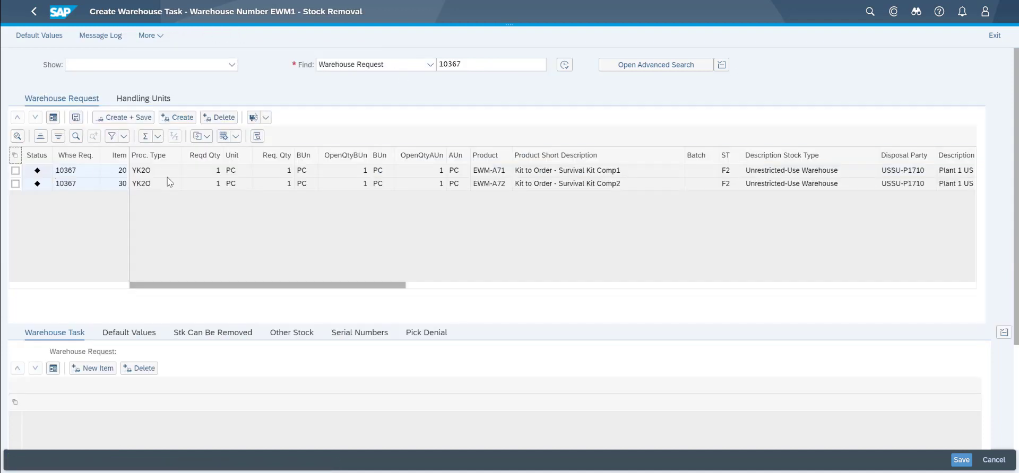
{"action": "left_click", "coordinate": [127, 118]}
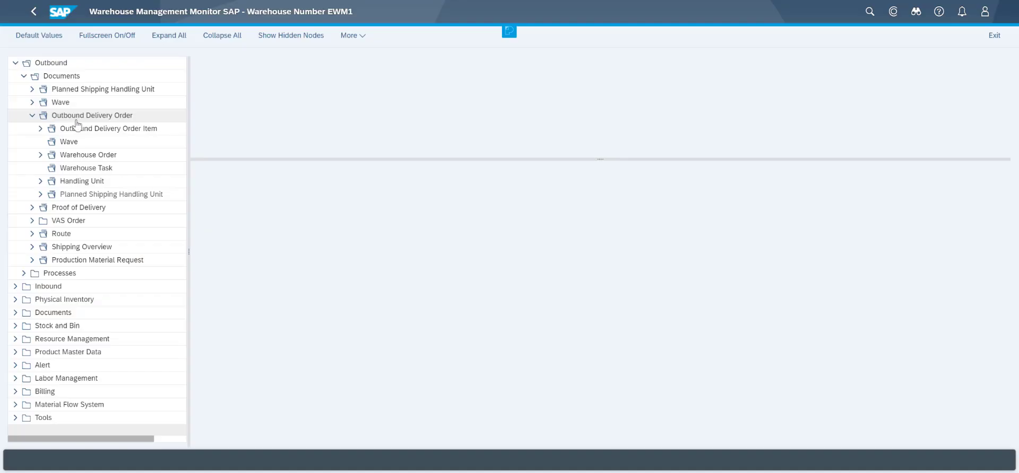
Look up the outbound delivery order by its LE delivery number in the warehouse monitor and display its warehouse order and tasks.
{"action": "left_click", "coordinate": [71, 116]}
{"action": "scroll", "coordinate": [505, 197], "scroll_direction": "down", "scroll_amount": 10}
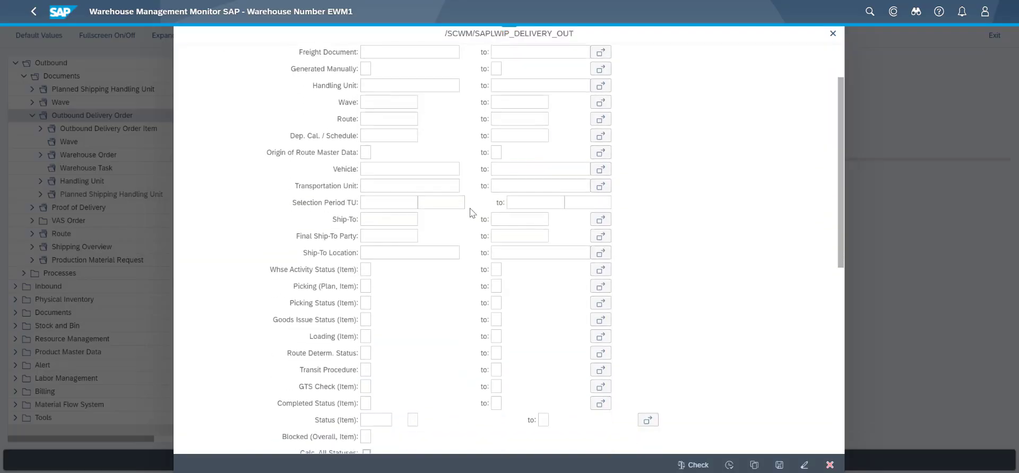
{"action": "left_click", "coordinate": [389, 379]}
{"action": "type", "text": "80181944"}
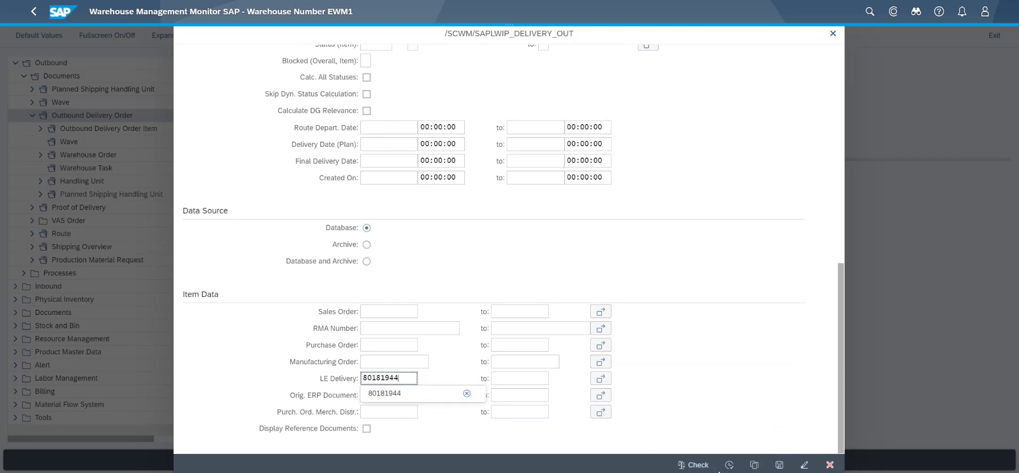
{"action": "left_click", "coordinate": [729, 466]}
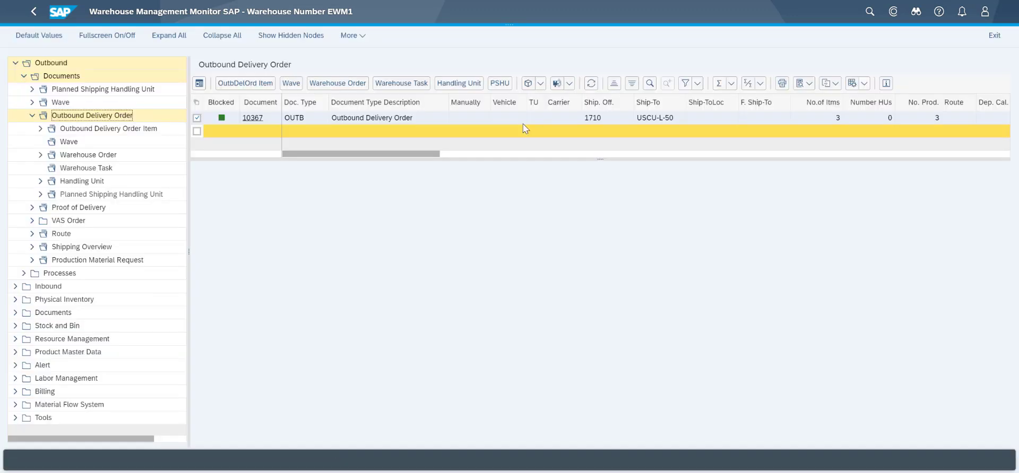
{"action": "left_click", "coordinate": [358, 84]}
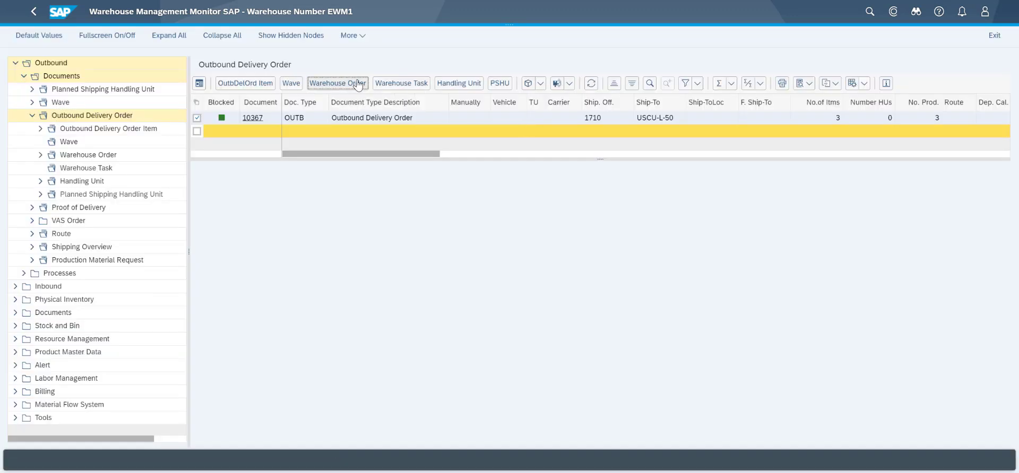
{"action": "left_click", "coordinate": [398, 84]}
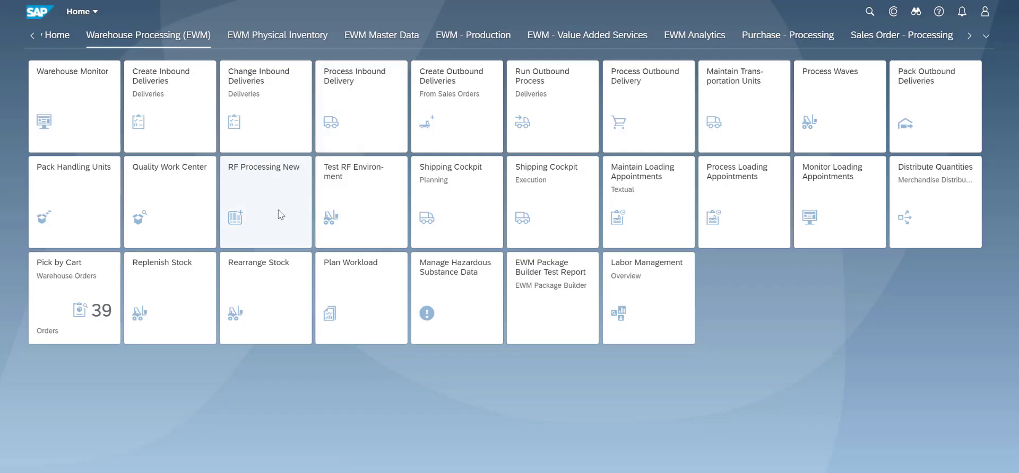
In RF processing, confirm picking 1 PC of EWM-A71 from bin Y023-01-01-A into destination LPN 803886.
{"action": "left_click", "coordinate": [277, 211]}
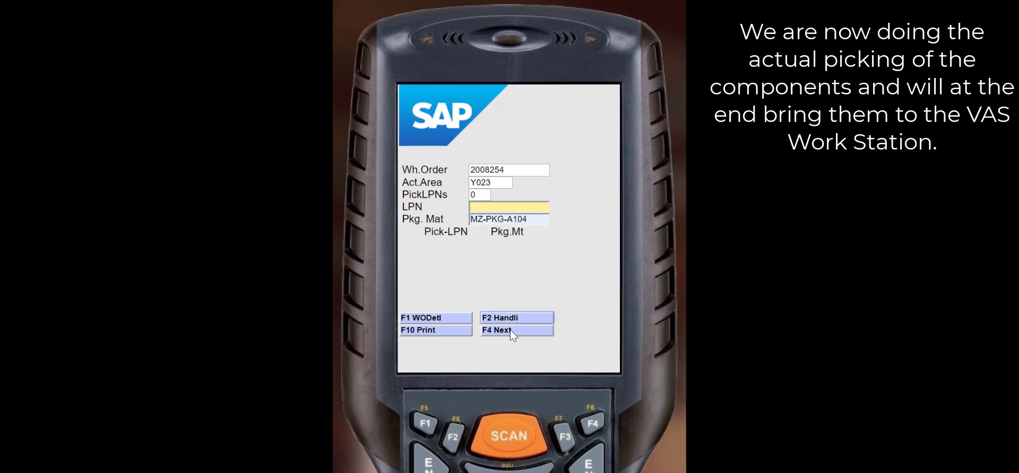
{"action": "key", "text": "Return"}
{"action": "left_click", "coordinate": [508, 333]}
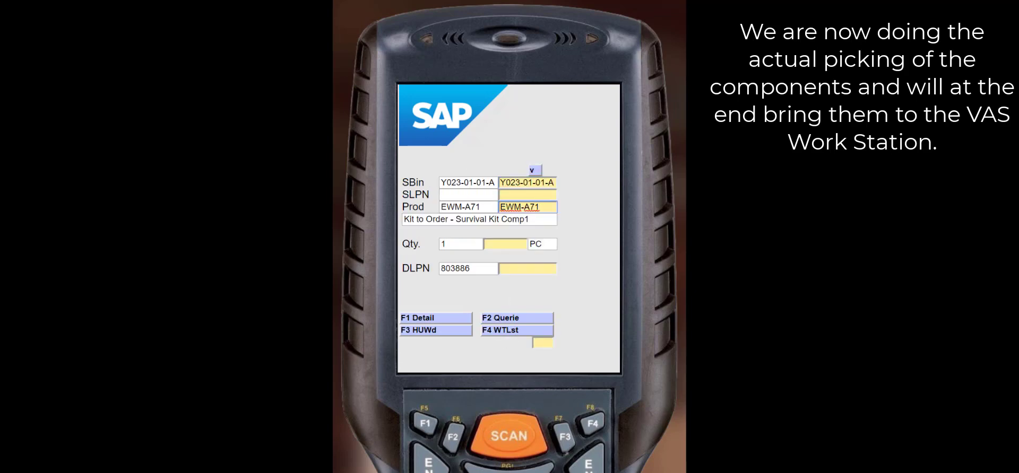
{"action": "key", "text": "Tab"}
{"action": "type", "text": "1"}
{"action": "key", "text": "Tab"}
{"action": "type", "text": "803886"}
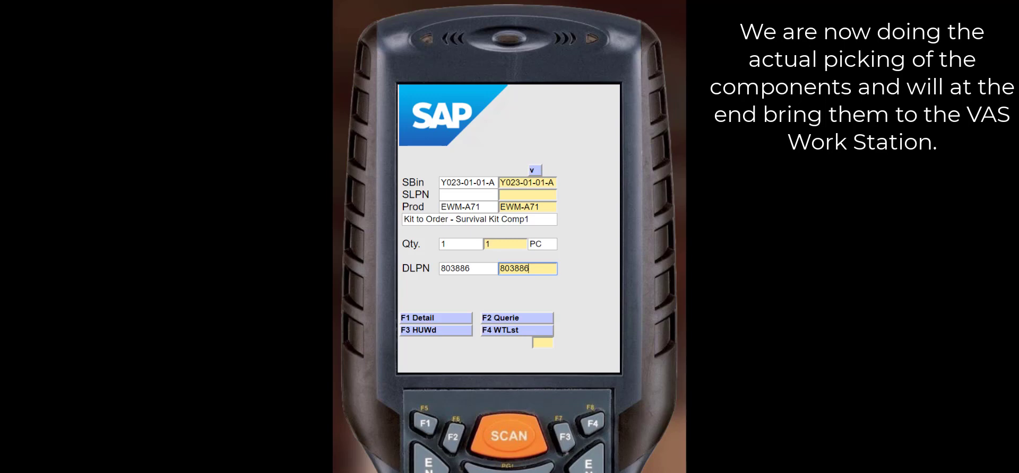
{"action": "key", "text": "Return"}
Confirm picking 1 PC of EWM-A72 from bin Y023-01-01-B into destination LPN 803886.
{"action": "type", "text": "Y023-01-01-B"}
{"action": "key", "text": "Tab"}
{"action": "key", "text": "Tab"}
{"action": "type", "text": "EWM-A72"}
{"action": "key", "text": "Tab"}
{"action": "type", "text": "1"}
{"action": "key", "text": "Tab"}
{"action": "type", "text": "803886"}
{"action": "key", "text": "Return"}
Confirm the drop-off of handling unit 803886 at destination bin VAS_BIN.
{"action": "type", "text": "VAS_BIN"}
{"action": "key", "text": "Tab"}
{"action": "type", "text": "803886"}
{"action": "key", "text": "Return"}
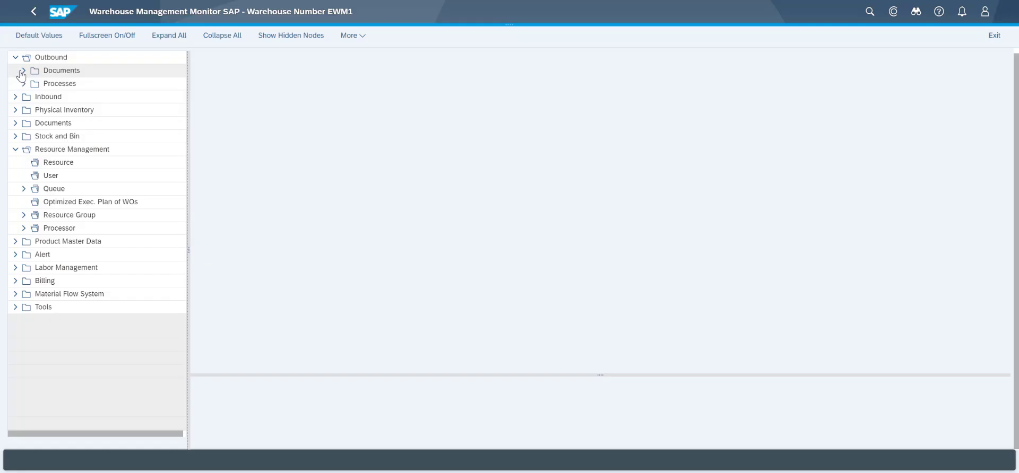
Query the outbound documents in the warehouse monitor for the outbound delivery order with the same LE delivery number.
{"action": "left_click", "coordinate": [24, 71]}
{"action": "double_click", "coordinate": [94, 114]}
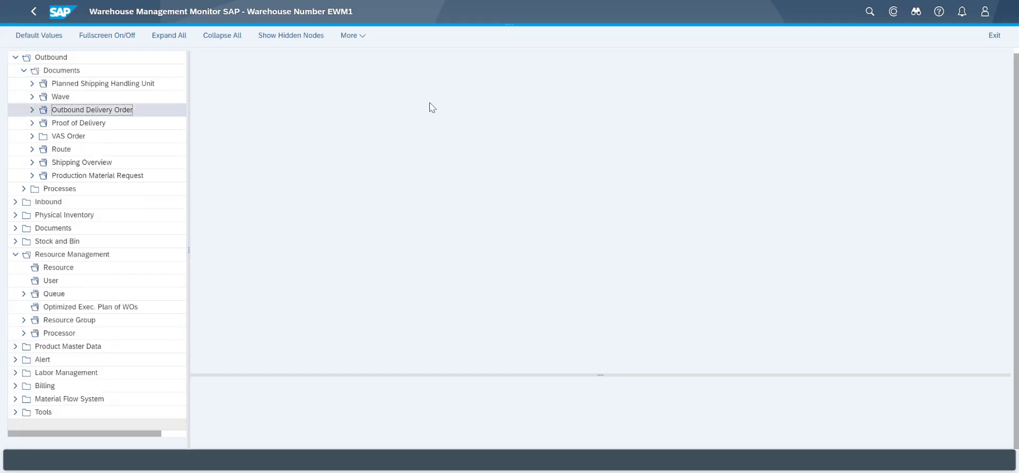
{"action": "scroll", "coordinate": [391, 306], "scroll_direction": "down", "scroll_amount": 1}
{"action": "scroll", "coordinate": [394, 311], "scroll_direction": "down", "scroll_amount": 8}
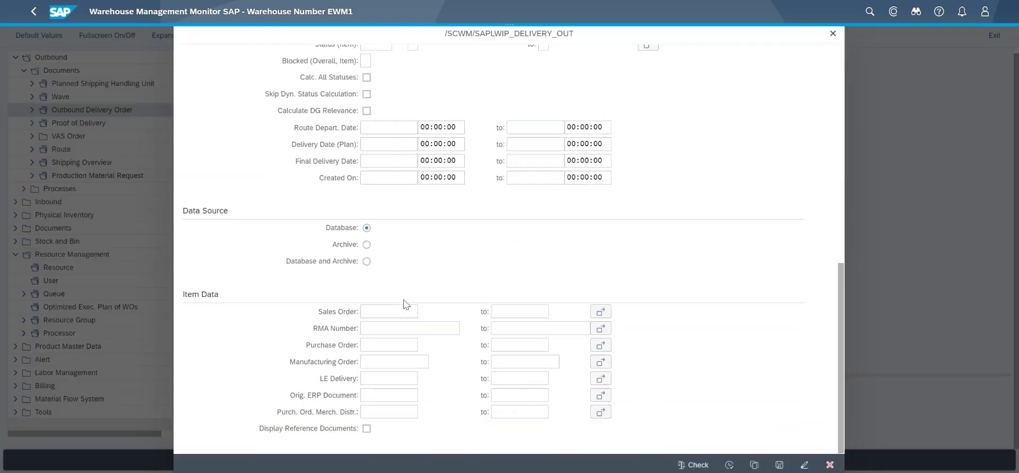
{"action": "left_click", "coordinate": [402, 380]}
{"action": "type", "text": "80181944"}
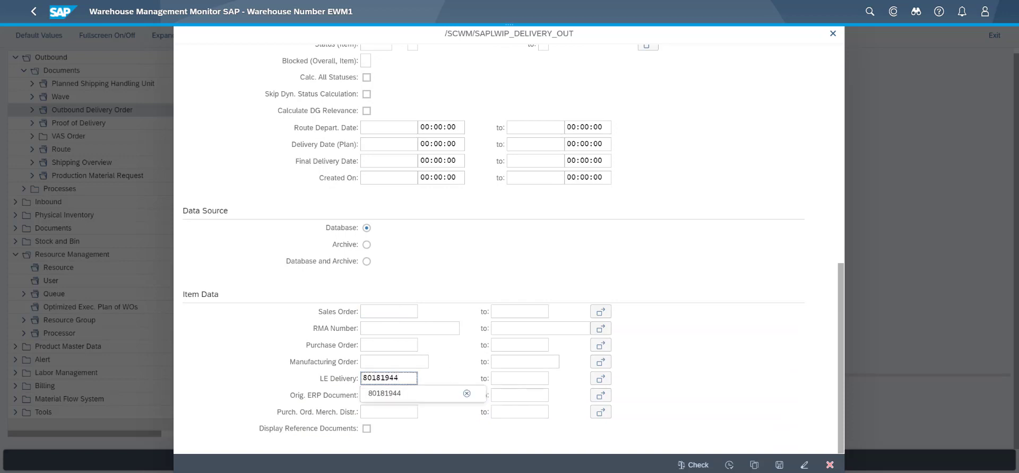
{"action": "left_click", "coordinate": [757, 467]}
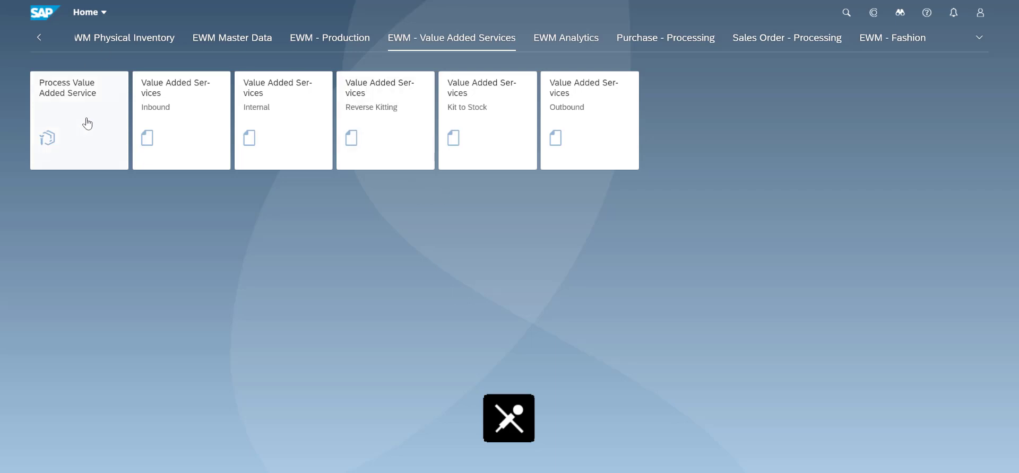
At work center KITO in warehouse EWM1, complete the Kit to Order activity of the VAS order without variances and save it.
{"action": "left_click", "coordinate": [88, 126]}
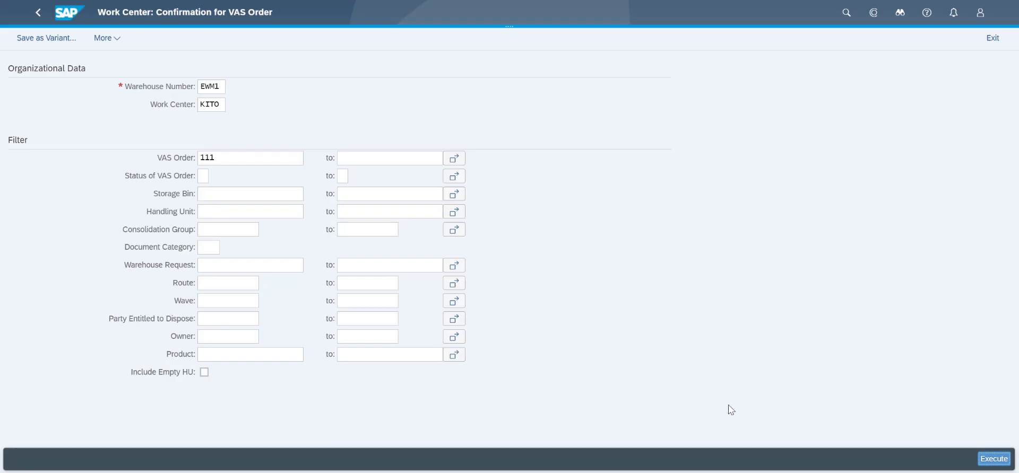
{"action": "key", "text": "F8"}
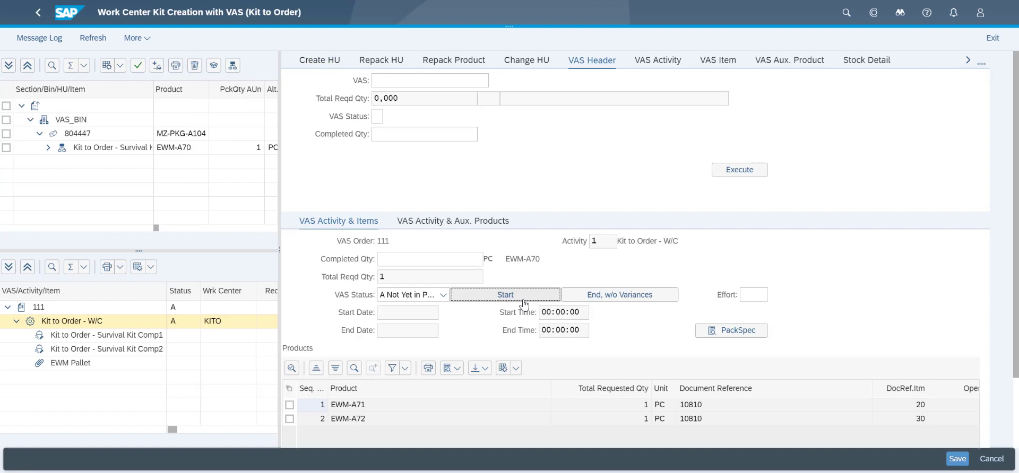
{"action": "left_click", "coordinate": [611, 300]}
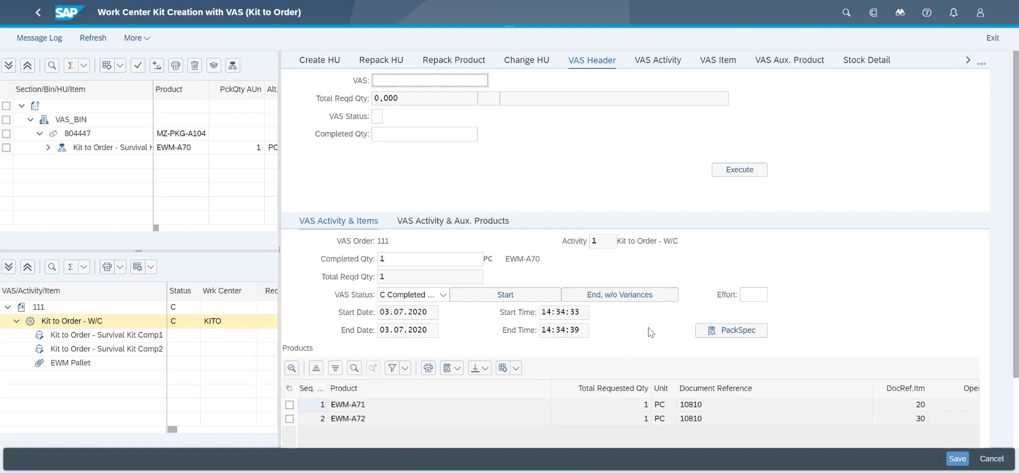
{"action": "left_click", "coordinate": [958, 460]}
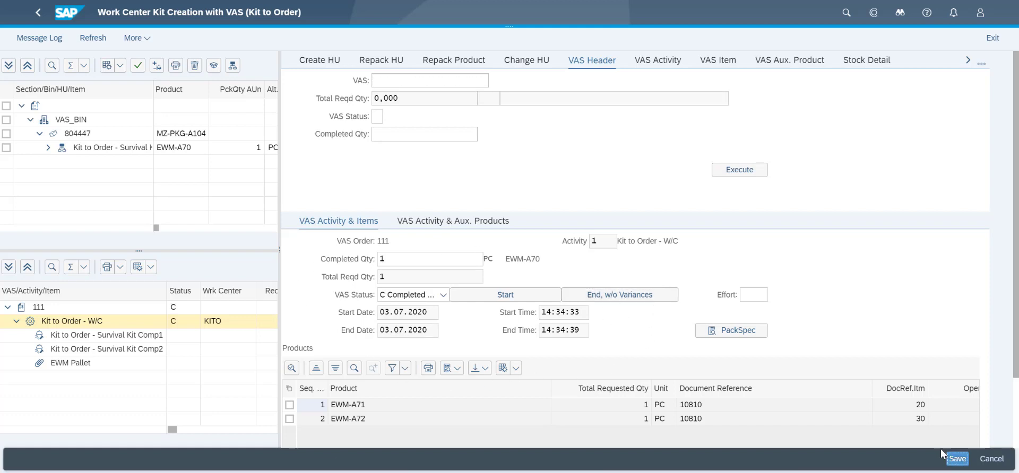
{"action": "left_click", "coordinate": [140, 69]}
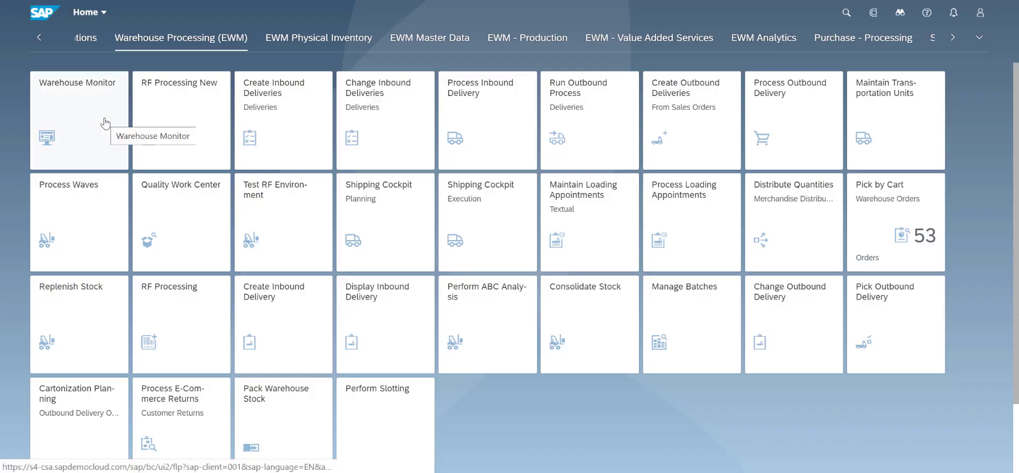
Query warehouse task 100010215 in the warehouse monitor and examine its full details in form view.
{"action": "left_click", "coordinate": [107, 123]}
{"action": "left_click", "coordinate": [16, 108]}
{"action": "left_click", "coordinate": [74, 144]}
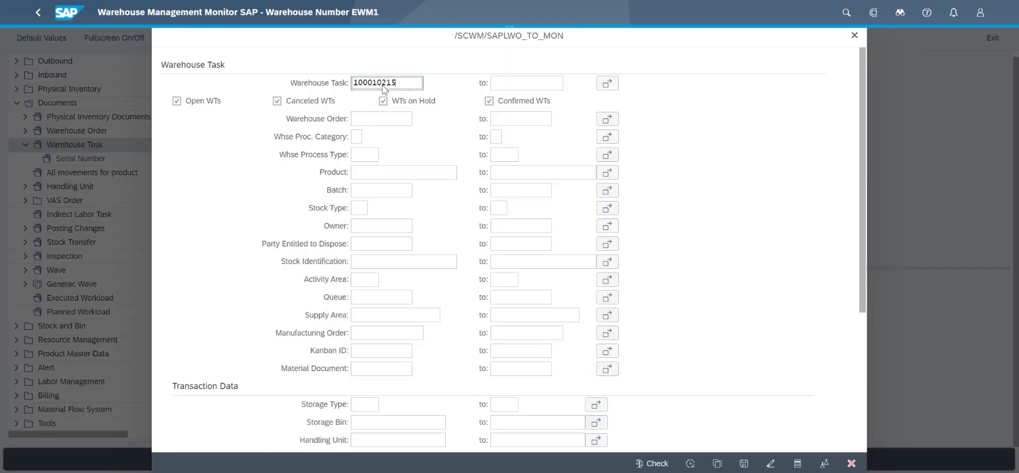
{"action": "left_click", "coordinate": [690, 464]}
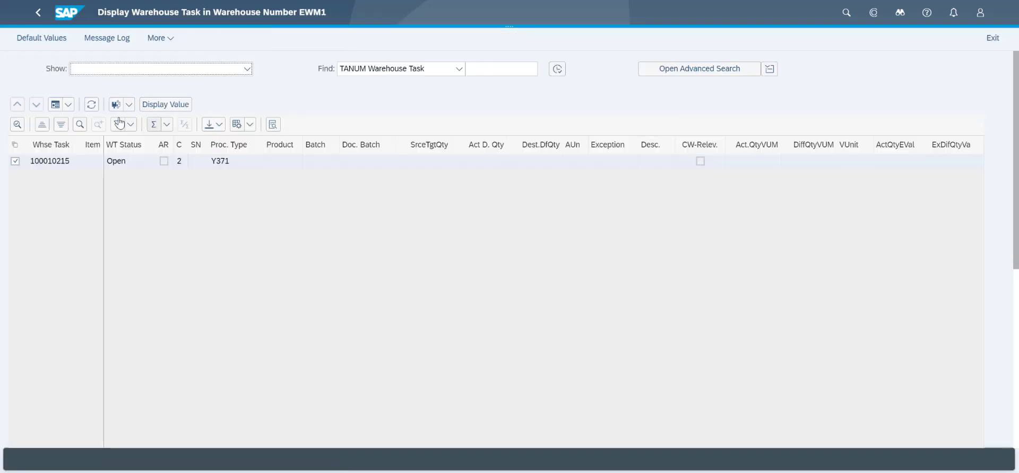
{"action": "left_click", "coordinate": [58, 107]}
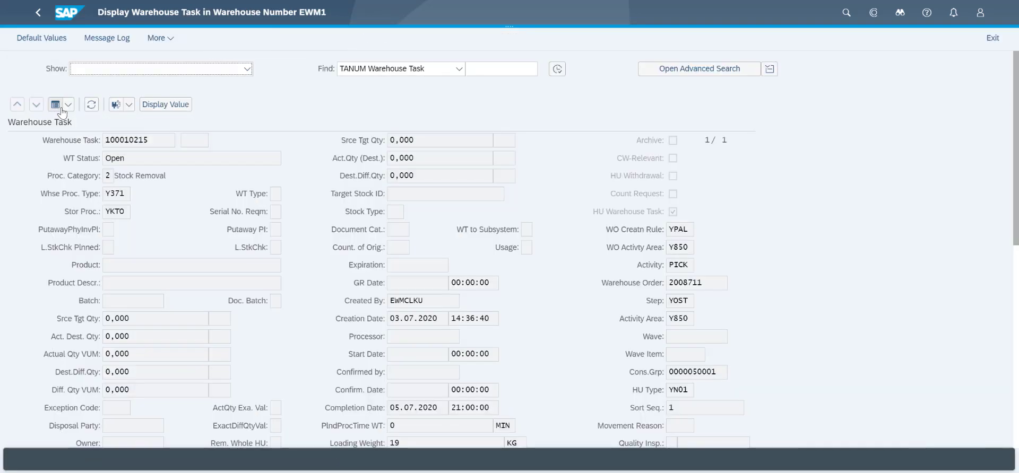
{"action": "scroll", "coordinate": [477, 276], "scroll_direction": "down", "scroll_amount": 2}
{"action": "scroll", "coordinate": [476, 277], "scroll_direction": "down", "scroll_amount": 5}
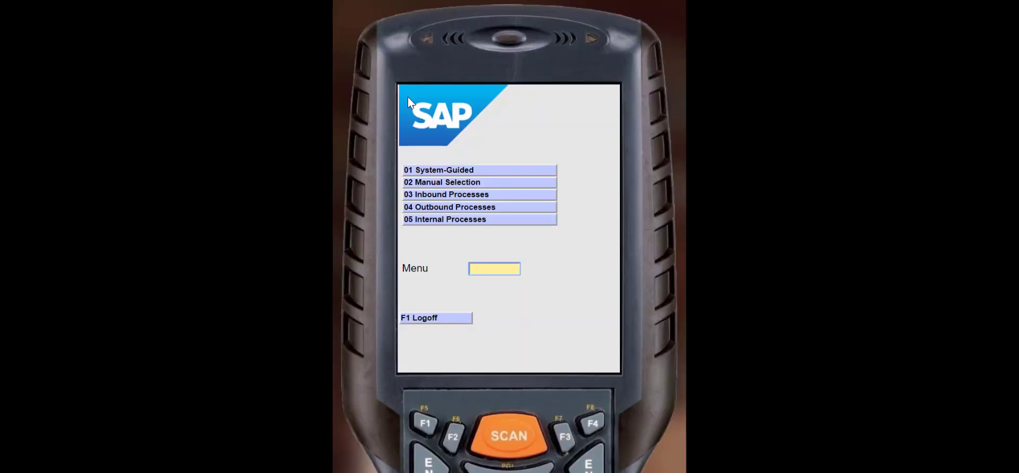
Pick handling unit 803865 from VAS_BIN with system-guided picking by queue and enter destination bin GI-YDO2 and destination LPN 803865.
{"action": "left_click", "coordinate": [502, 209]}
{"action": "left_click", "coordinate": [480, 170]}
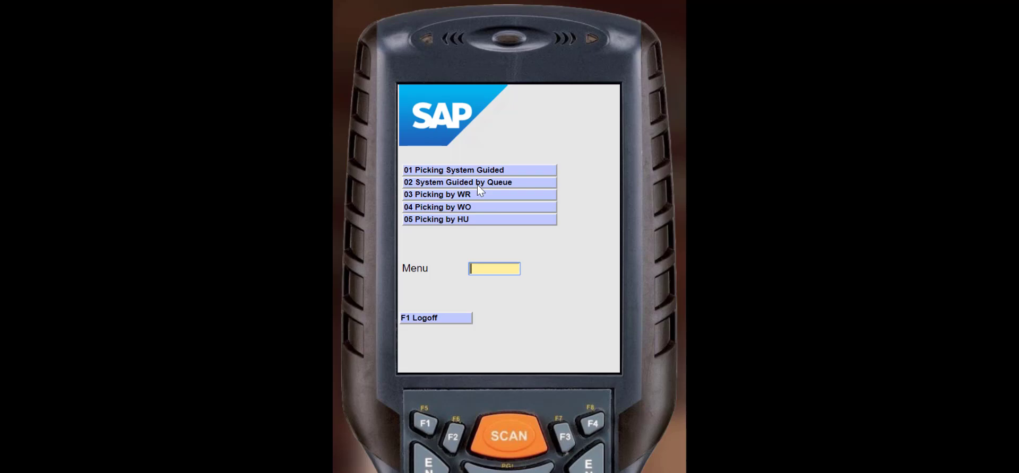
{"action": "left_click", "coordinate": [510, 182]}
{"action": "key", "text": "Return"}
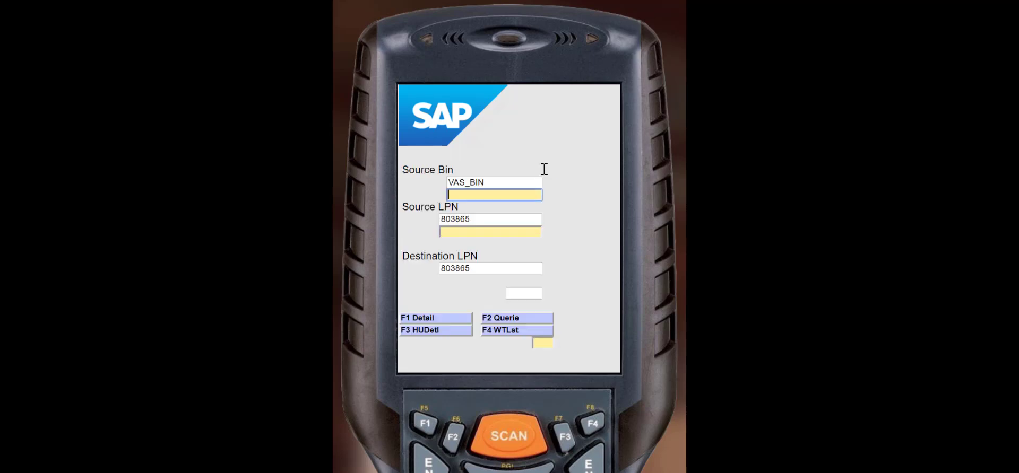
{"action": "key", "text": "Return"}
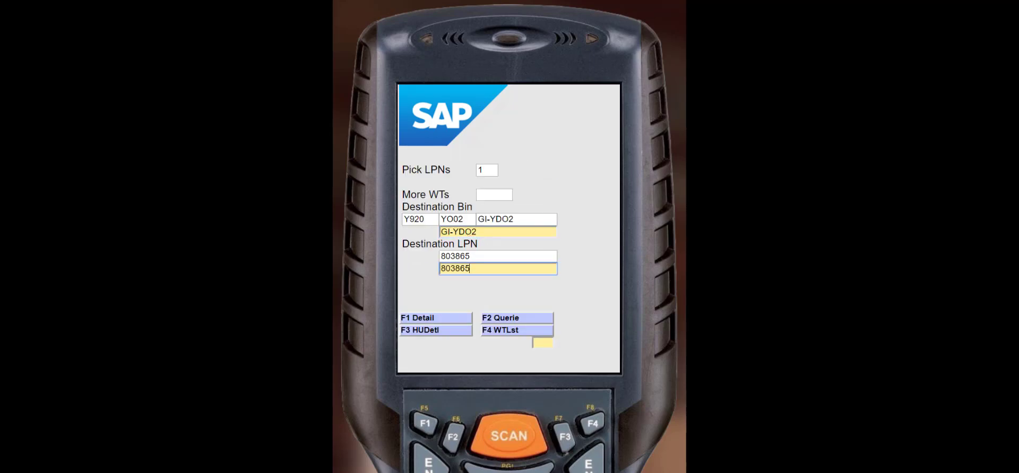